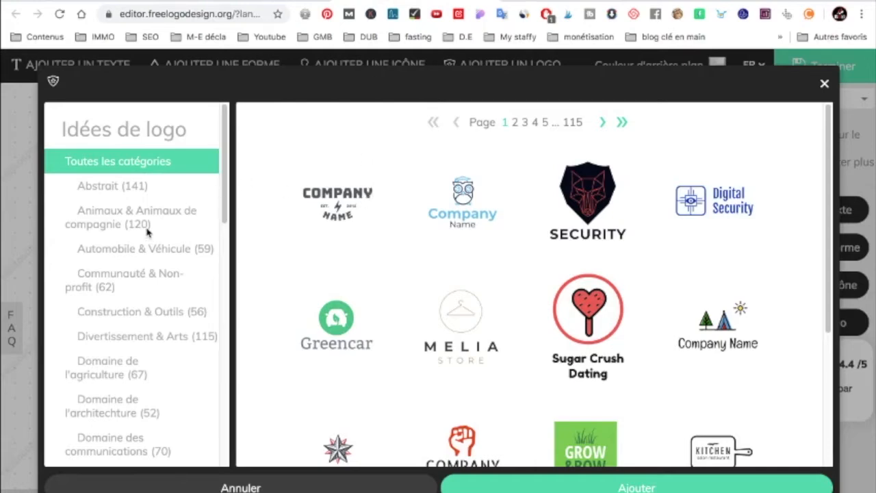
- Add the car-with-waves COMPANY NAME logo from the Automobile & Véhicule category to the canvas
{"action": "scroll", "coordinate": [147, 233], "scroll_direction": "down", "scroll_amount": 1}
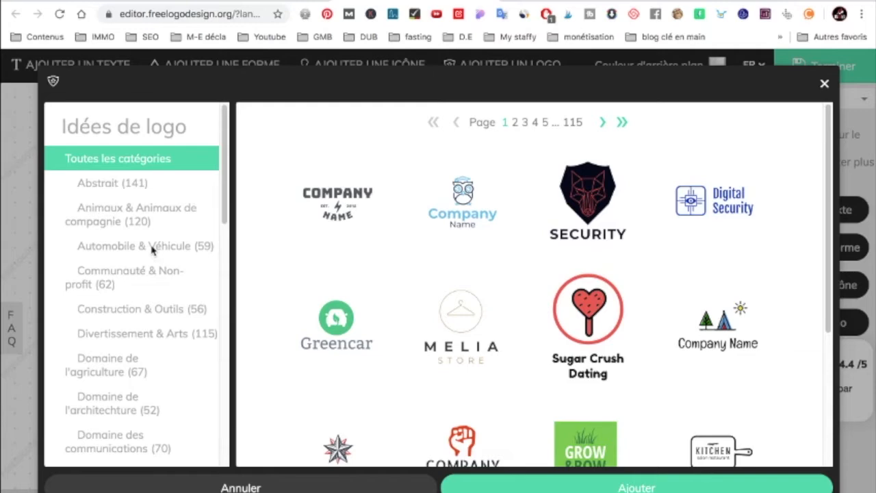
{"action": "left_click", "coordinate": [152, 248]}
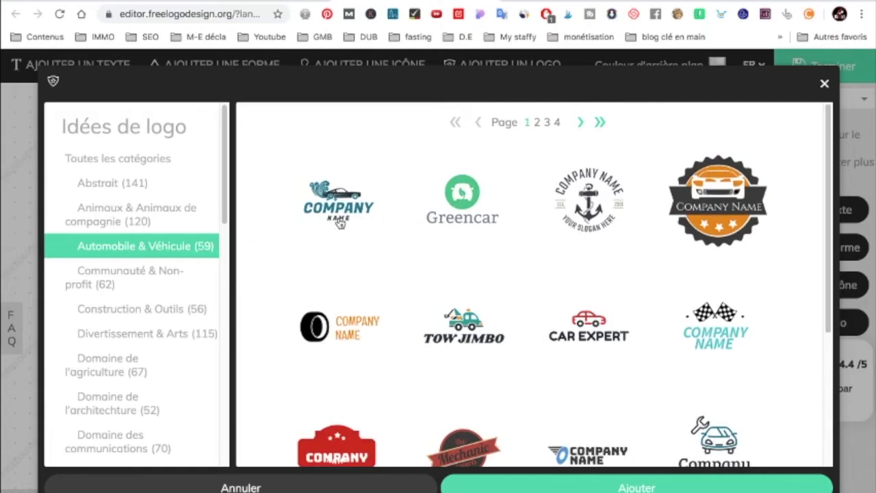
{"action": "scroll", "coordinate": [431, 243], "scroll_direction": "down", "scroll_amount": 1}
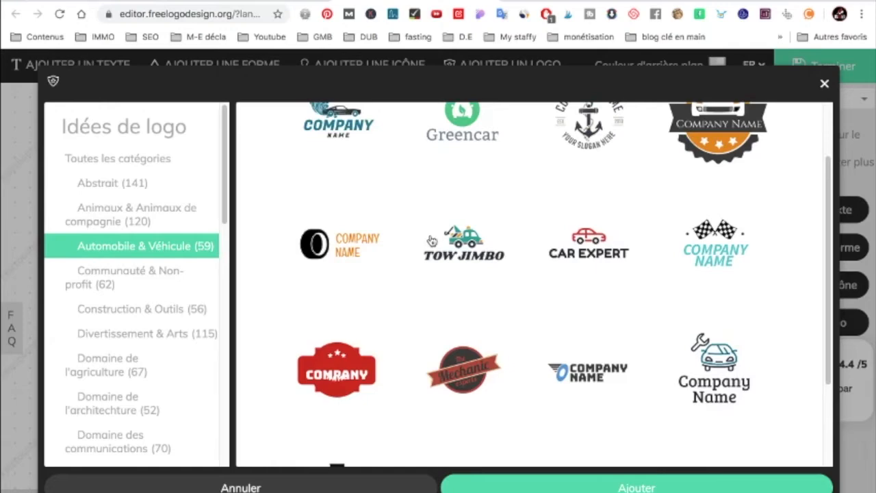
{"action": "scroll", "coordinate": [431, 240], "scroll_direction": "up", "scroll_amount": 1}
{"action": "left_click", "coordinate": [345, 208]}
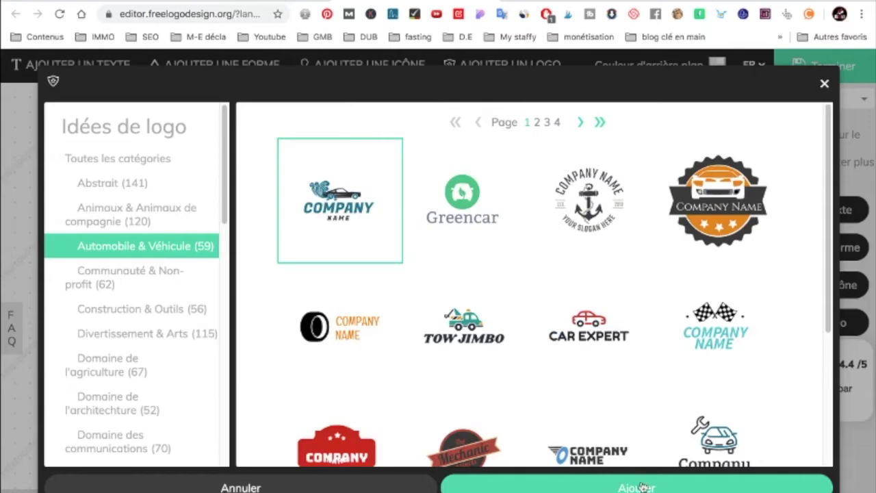
{"action": "left_click", "coordinate": [661, 487]}
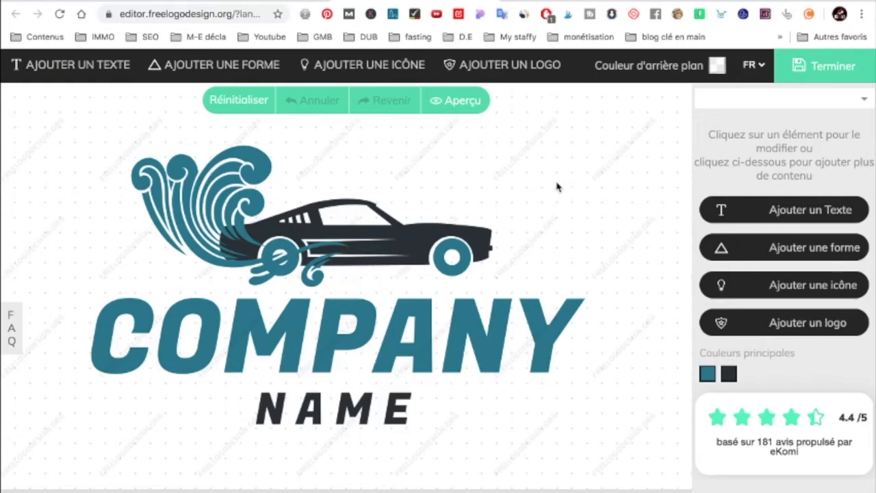
- Recolour Forme 17, the small splash under the car's rear wheel, to red cf1717
{"action": "left_click", "coordinate": [249, 240]}
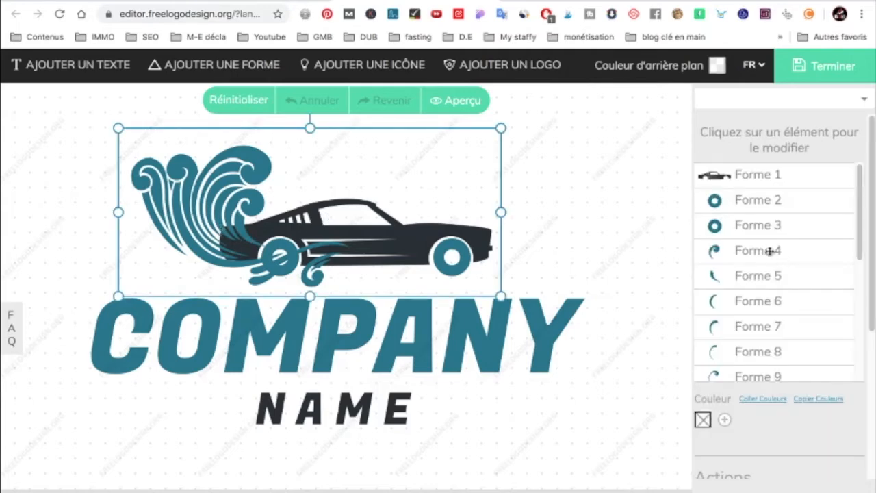
{"action": "scroll", "coordinate": [725, 319], "scroll_direction": "down", "scroll_amount": 5}
{"action": "left_click", "coordinate": [722, 320]}
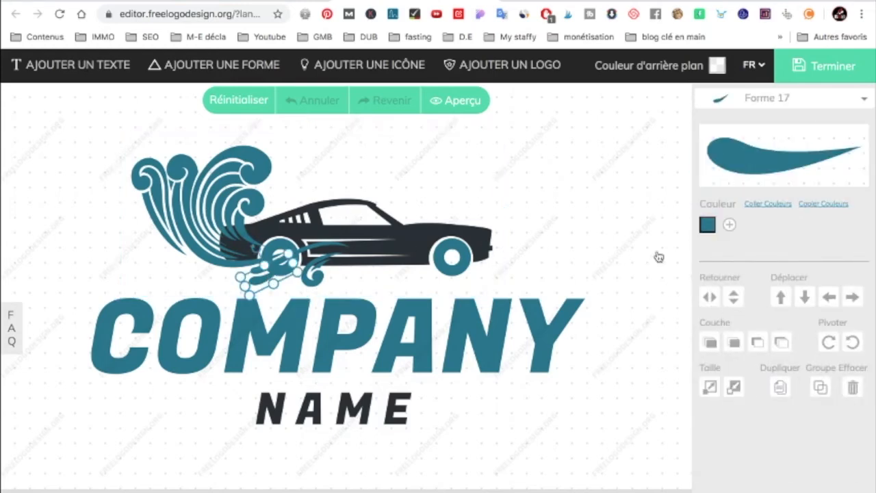
{"action": "left_click", "coordinate": [708, 227]}
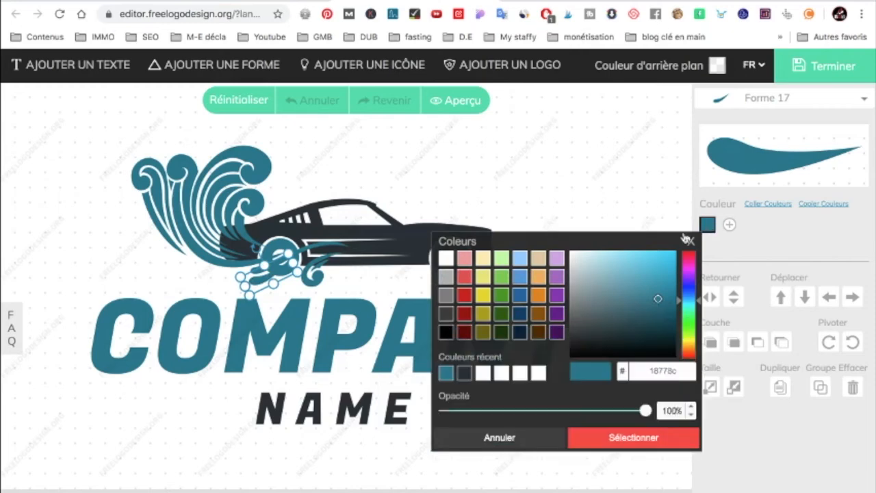
{"action": "left_click", "coordinate": [463, 297]}
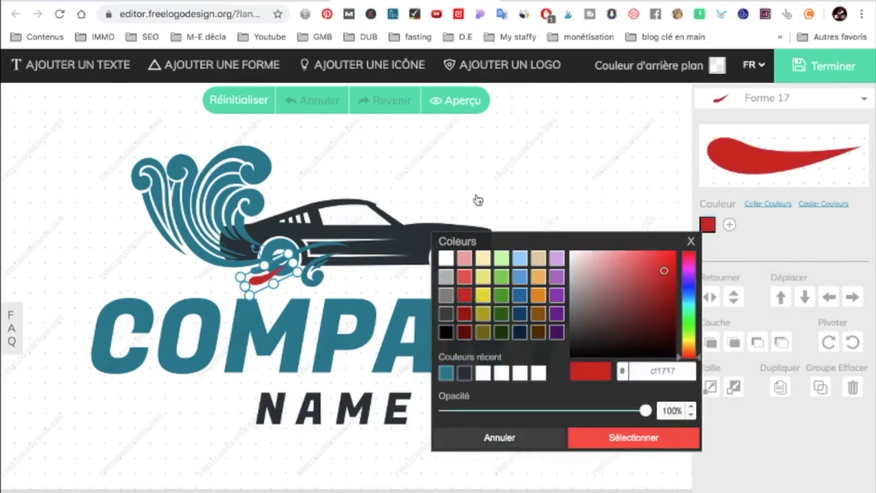
{"action": "left_click", "coordinate": [615, 436]}
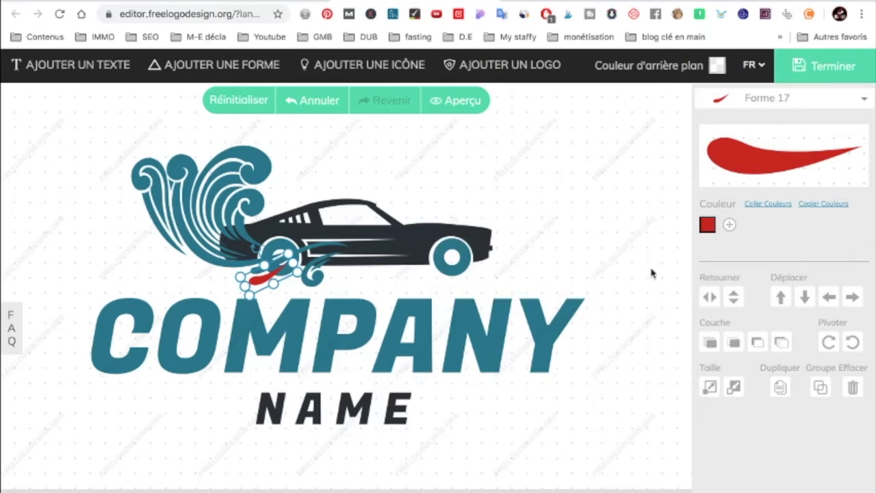
{"action": "left_click", "coordinate": [276, 245]}
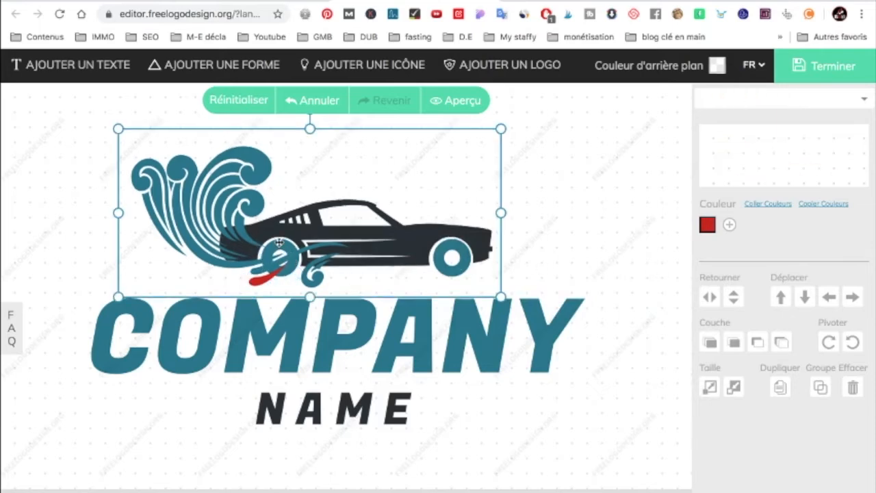
{"action": "scroll", "coordinate": [726, 295], "scroll_direction": "down", "scroll_amount": 3}
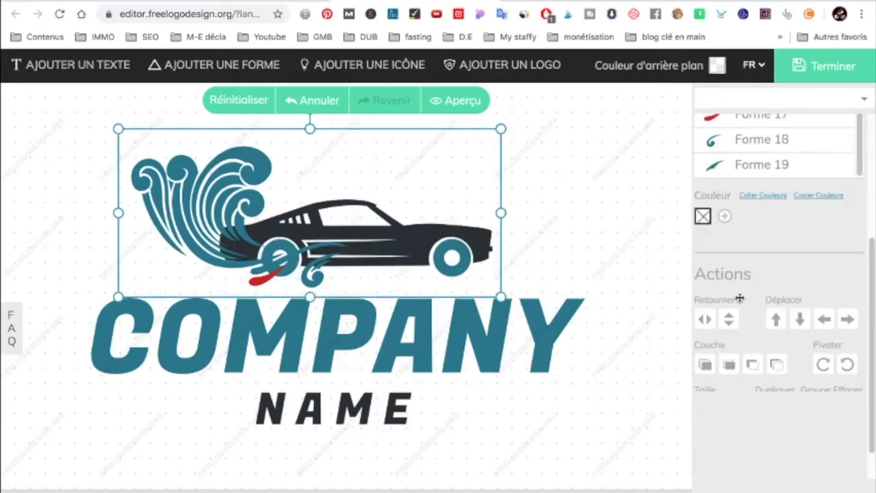
{"action": "scroll", "coordinate": [745, 205], "scroll_direction": "up", "scroll_amount": 3}
{"action": "scroll", "coordinate": [748, 256], "scroll_direction": "up", "scroll_amount": 3}
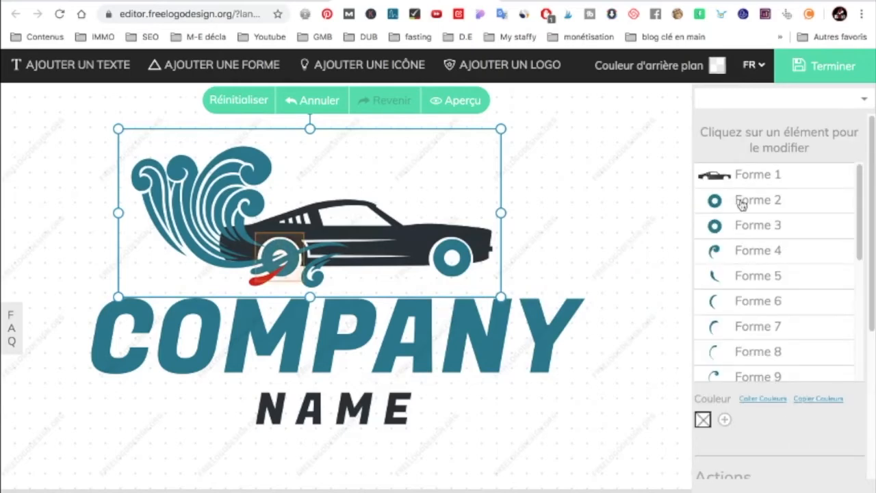
{"action": "left_click", "coordinate": [737, 198]}
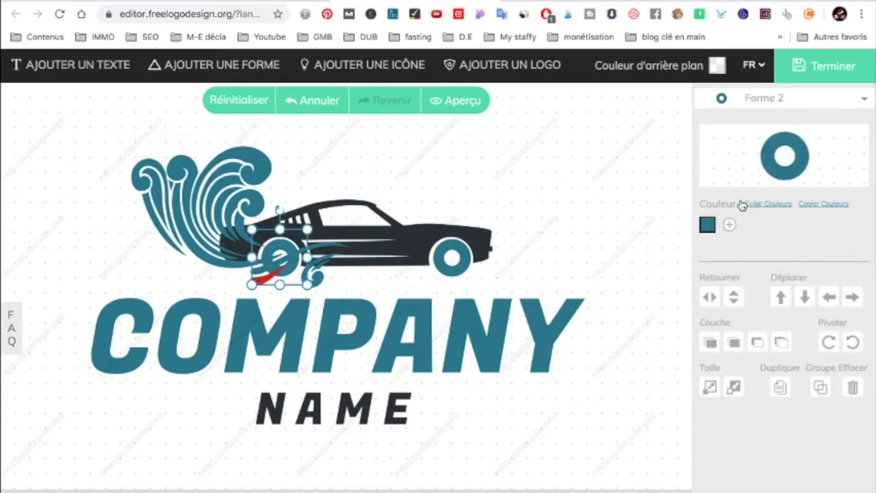
{"action": "left_click", "coordinate": [707, 225]}
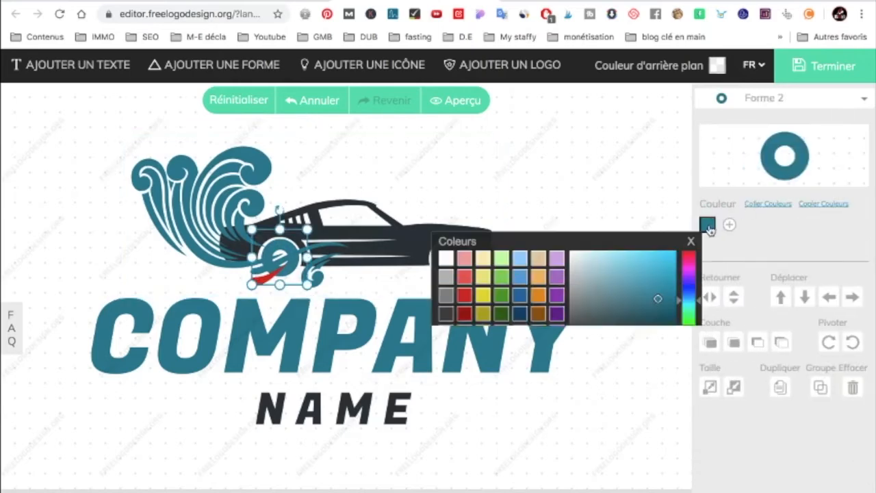
{"action": "left_click", "coordinate": [504, 316]}
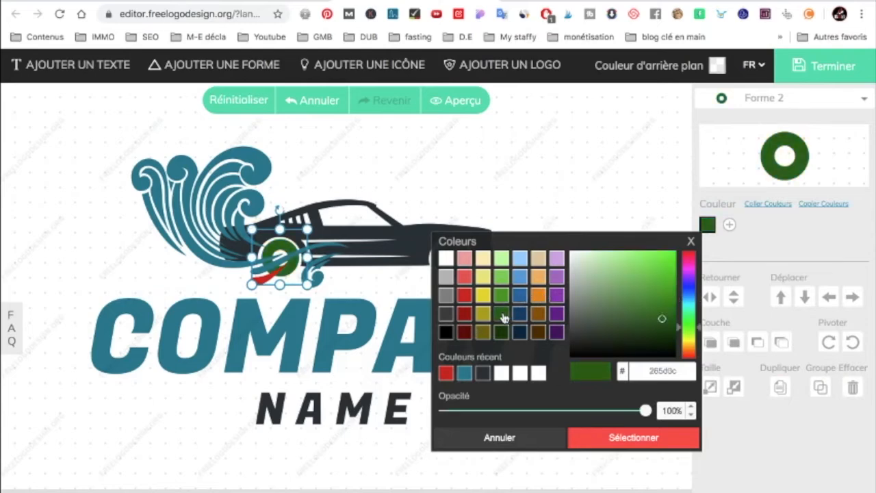
{"action": "left_click", "coordinate": [691, 241]}
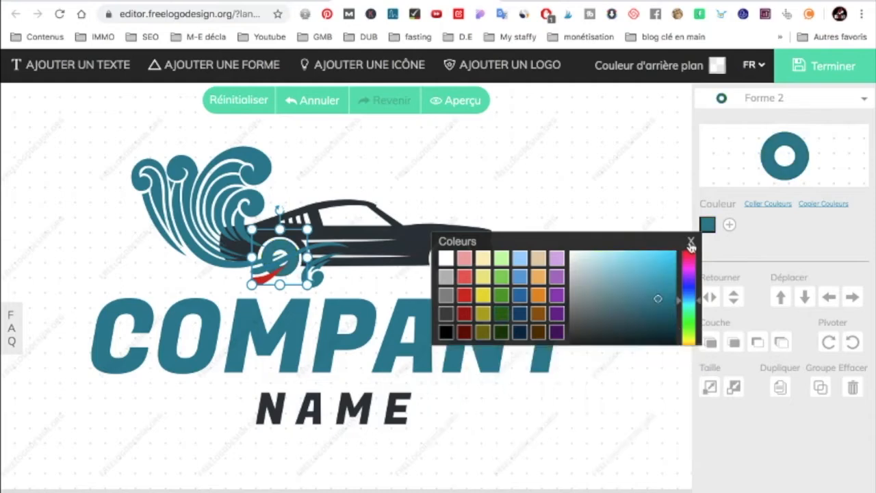
- Try the left and right alignments on the COMPANY text, return it to centred, and apply the curved-text mode with the path beneath the letters
{"action": "left_click", "coordinate": [381, 330]}
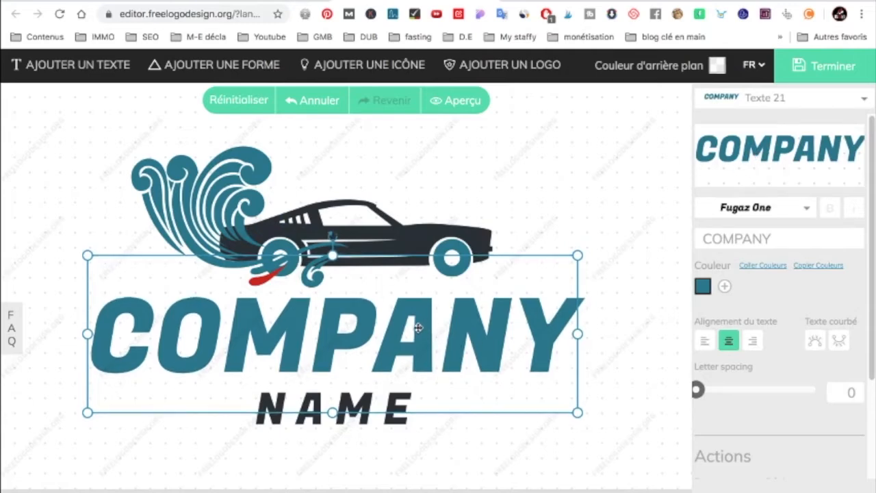
{"action": "left_click", "coordinate": [705, 342]}
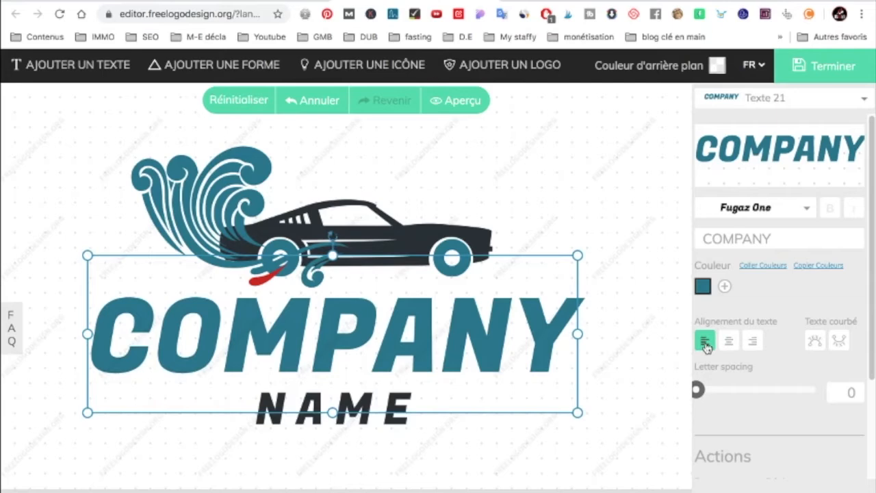
{"action": "left_click", "coordinate": [728, 341]}
{"action": "left_click", "coordinate": [752, 341]}
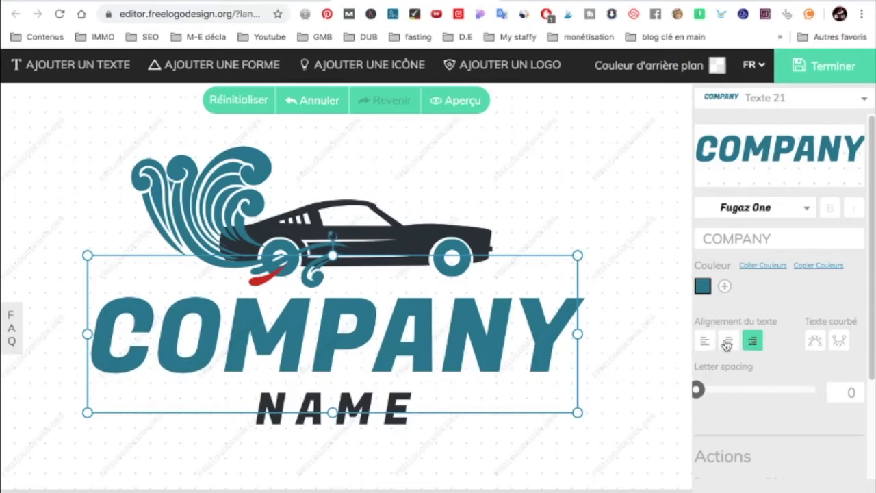
{"action": "left_click", "coordinate": [726, 342]}
{"action": "left_click", "coordinate": [814, 341]}
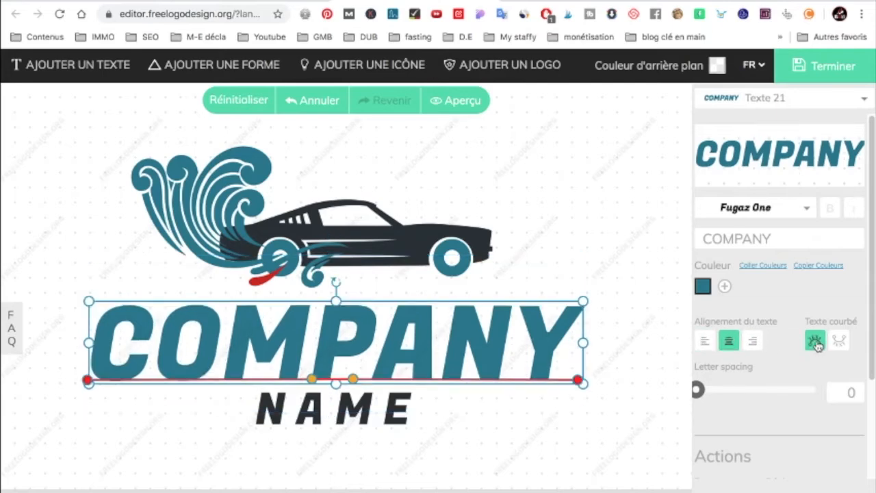
{"action": "left_click", "coordinate": [839, 340]}
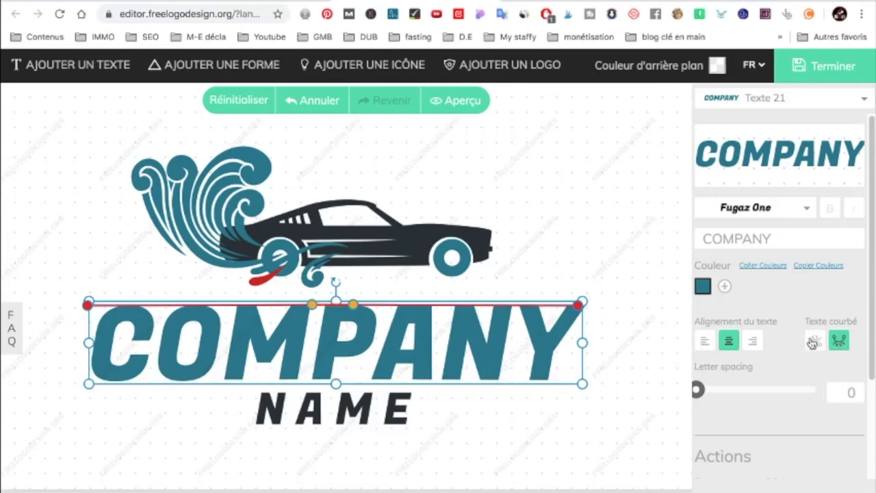
{"action": "left_click", "coordinate": [814, 341]}
- Replace the COMPANY wording with "test logo"
{"action": "left_click", "coordinate": [761, 237]}
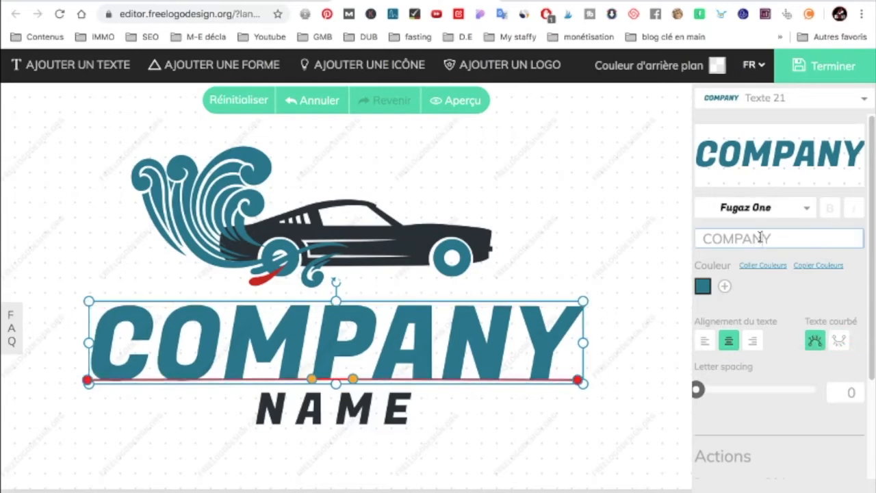
{"action": "left_click_drag", "start_coordinate": [784, 237], "coordinate": [708, 238]}
{"action": "type", "text": "C"}
{"action": "key", "text": "BackSpace"}
{"action": "type", "text": "test"}
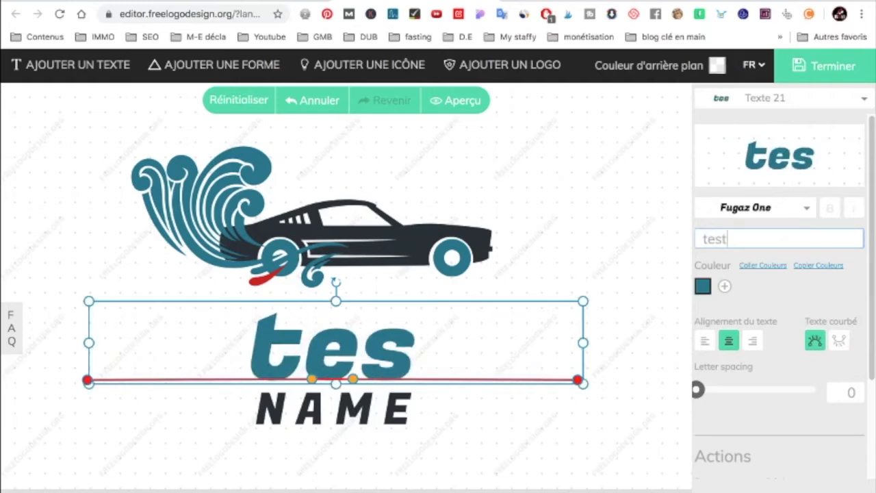
{"action": "type", "text": " logo"}
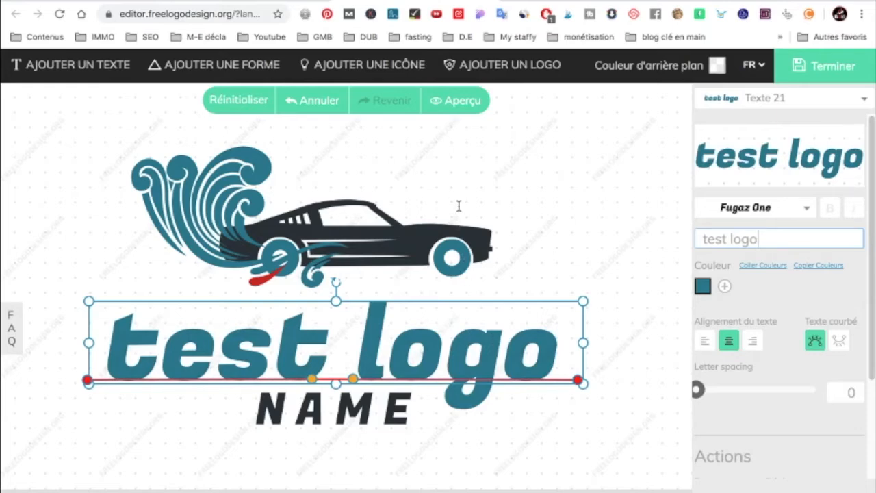
- Recolour Forme 1, the car body, to light red ec4c4c after trying orange
{"action": "left_click", "coordinate": [409, 244]}
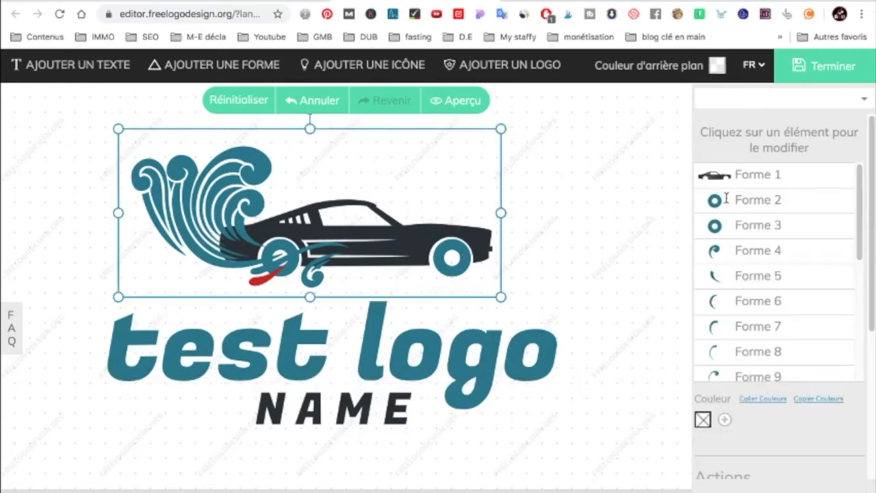
{"action": "left_click", "coordinate": [724, 174]}
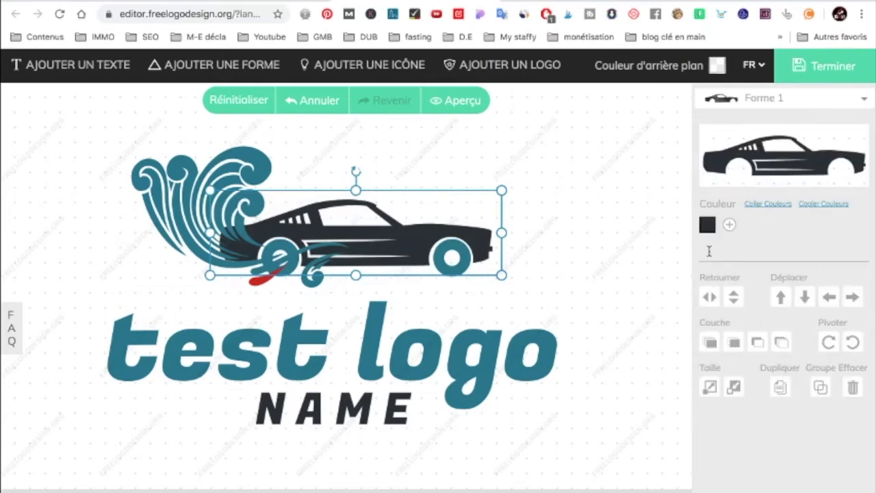
{"action": "left_click", "coordinate": [708, 218]}
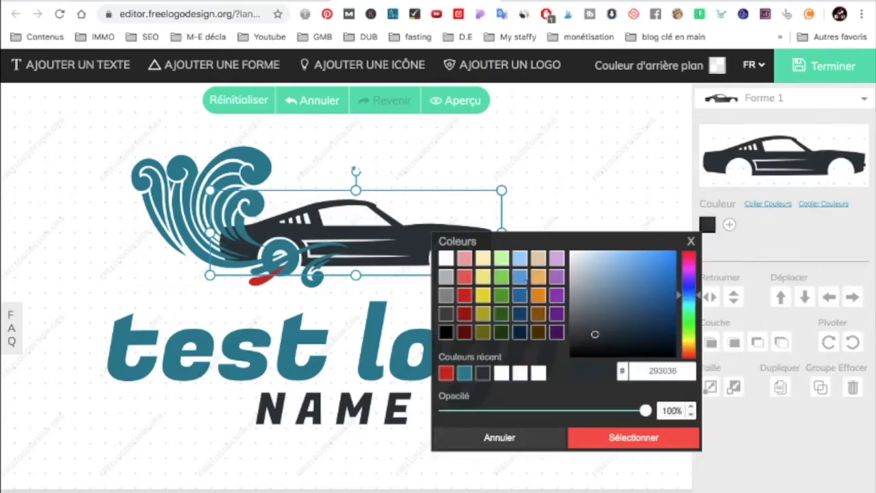
{"action": "left_click", "coordinate": [519, 294]}
{"action": "left_click", "coordinate": [538, 294]}
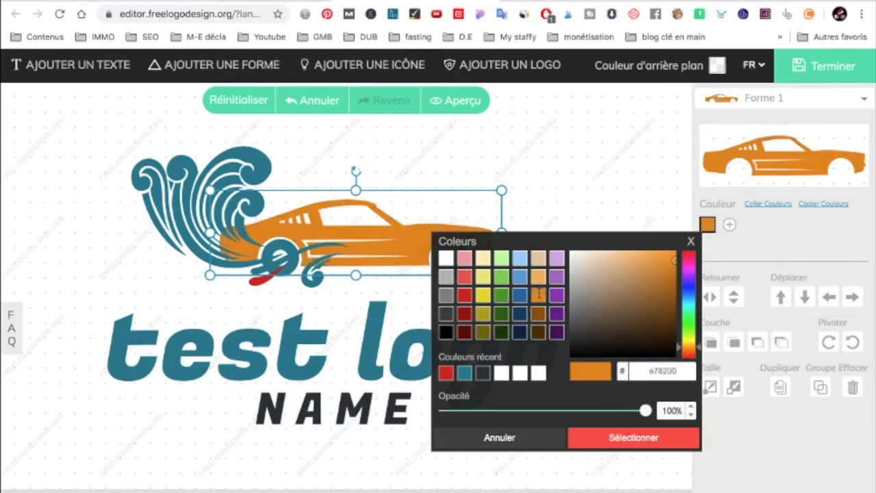
{"action": "left_click", "coordinate": [464, 275]}
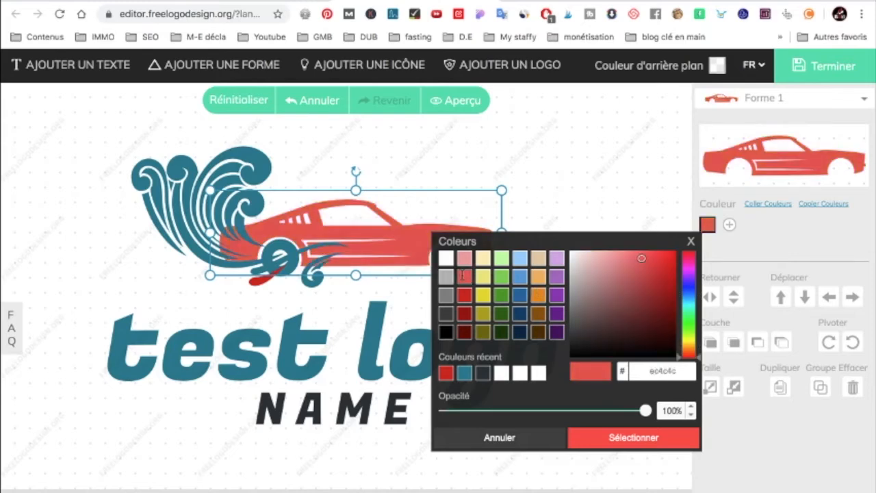
{"action": "left_click", "coordinate": [543, 144]}
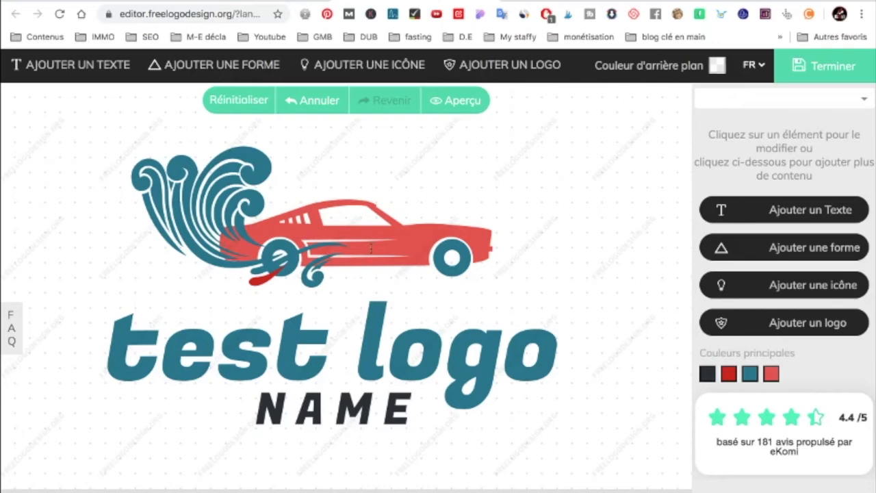
- Replace the NAME wording below the main title with "test ok"
{"action": "left_click", "coordinate": [330, 407]}
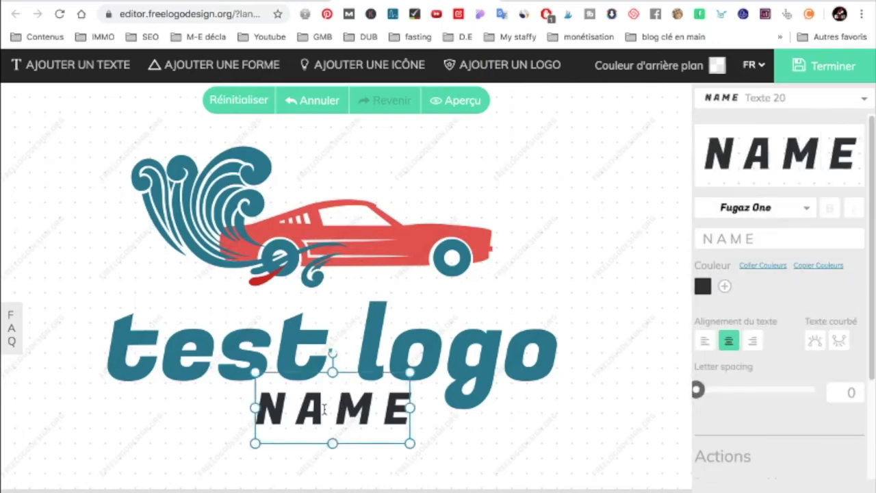
{"action": "triple_click", "coordinate": [743, 237]}
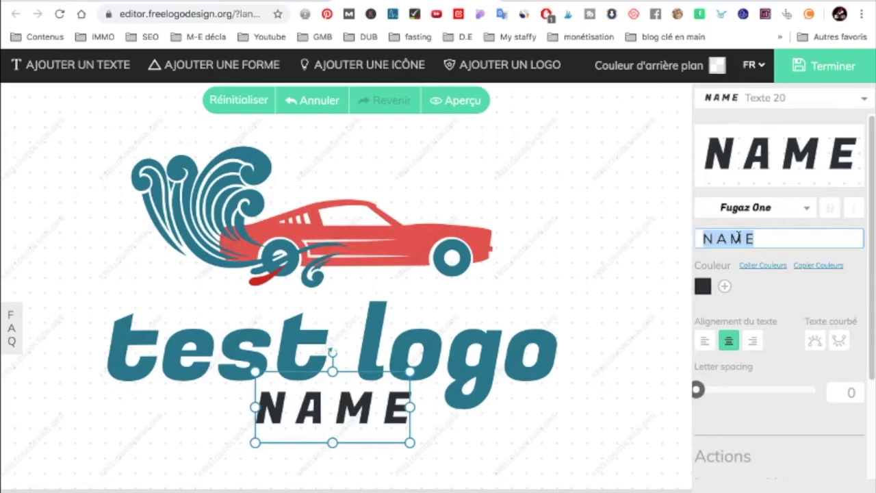
{"action": "type", "text": "test ok"}
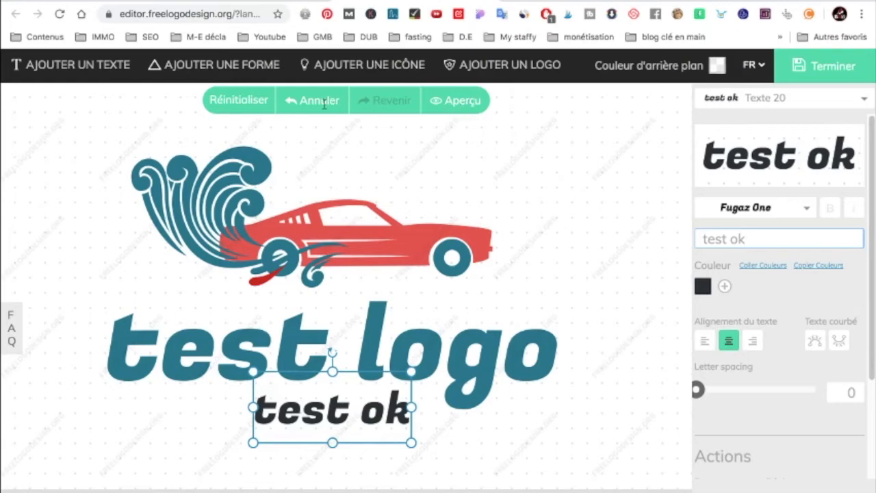
{"action": "left_click", "coordinate": [434, 157]}
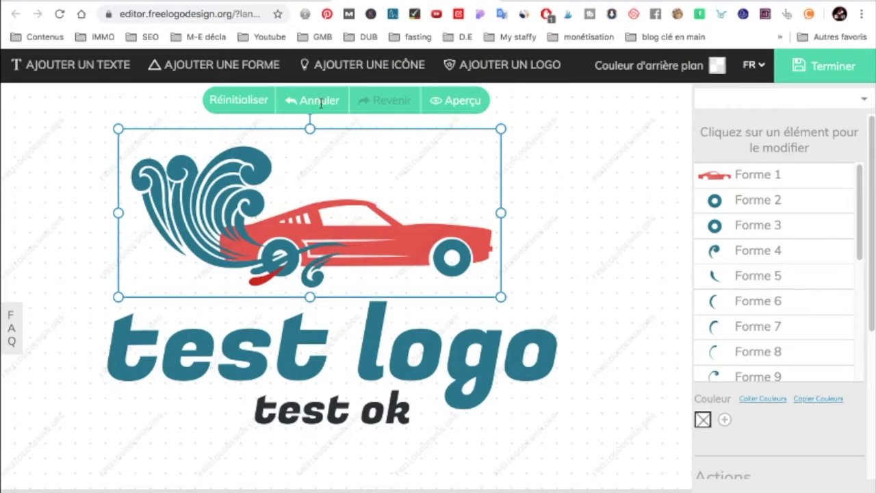
- Add an outlined shield from the shape library around the car and texts, and recolour it blue 4c96d7
{"action": "left_click", "coordinate": [210, 64]}
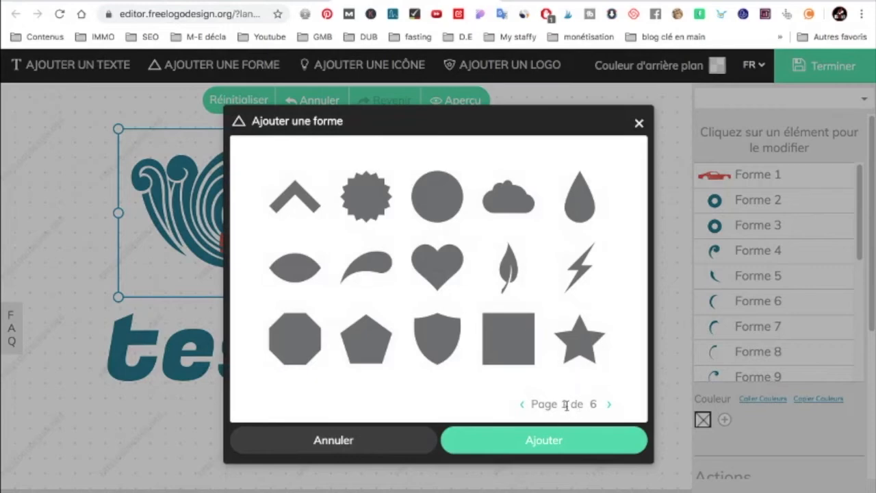
{"action": "left_click", "coordinate": [608, 405]}
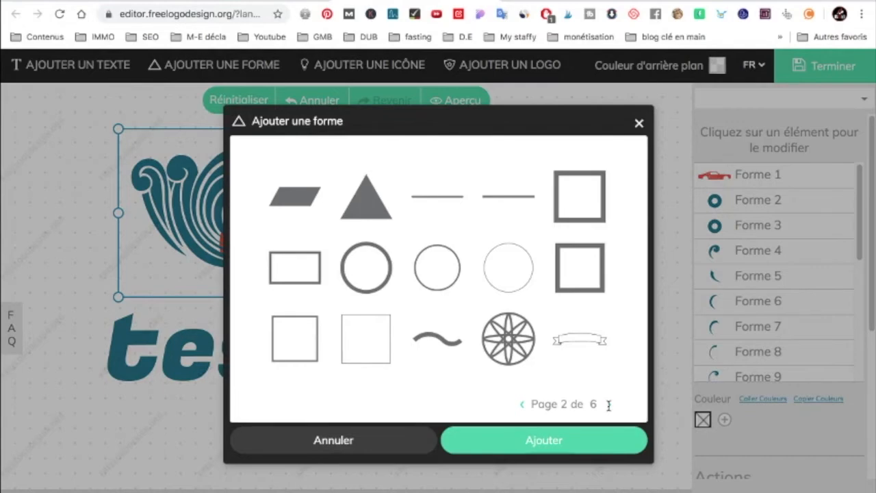
{"action": "left_click", "coordinate": [608, 405]}
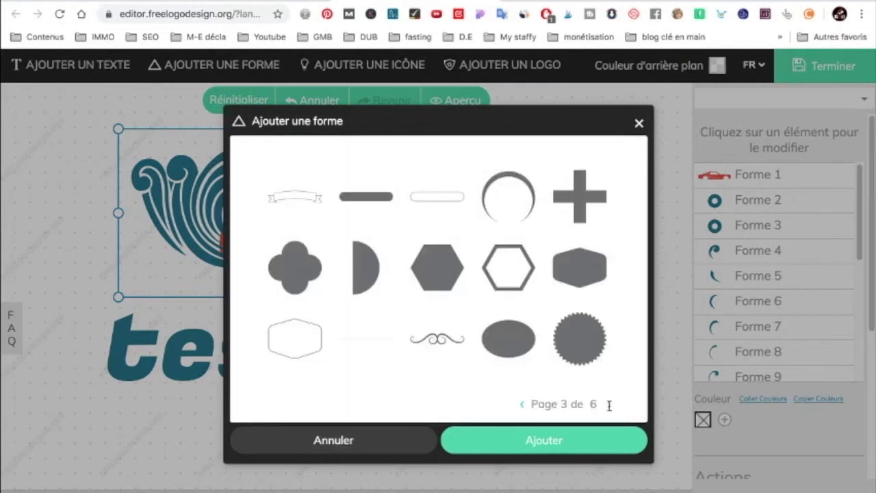
{"action": "left_click", "coordinate": [608, 405]}
{"action": "left_click", "coordinate": [429, 208]}
{"action": "left_click", "coordinate": [575, 442]}
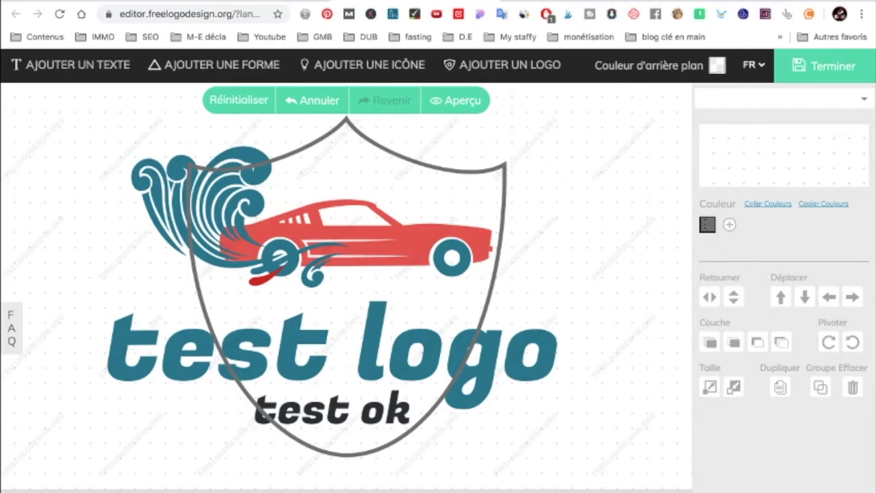
{"action": "left_click", "coordinate": [706, 226]}
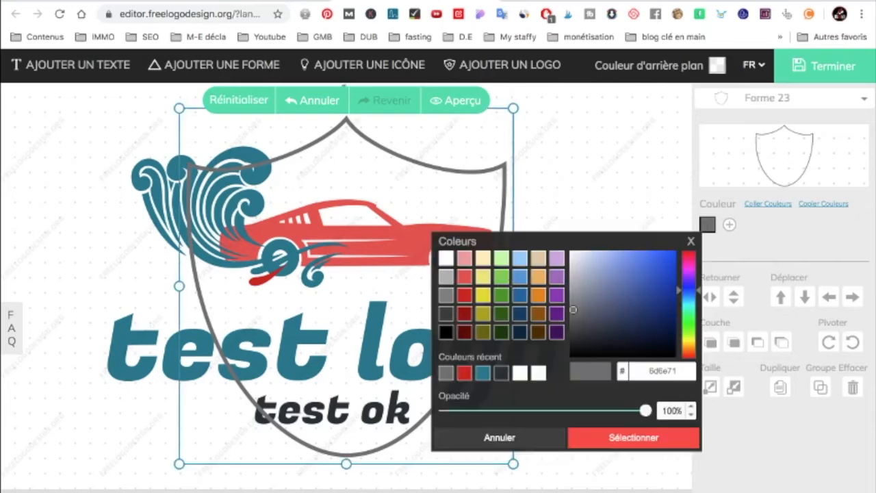
{"action": "left_click", "coordinate": [522, 277]}
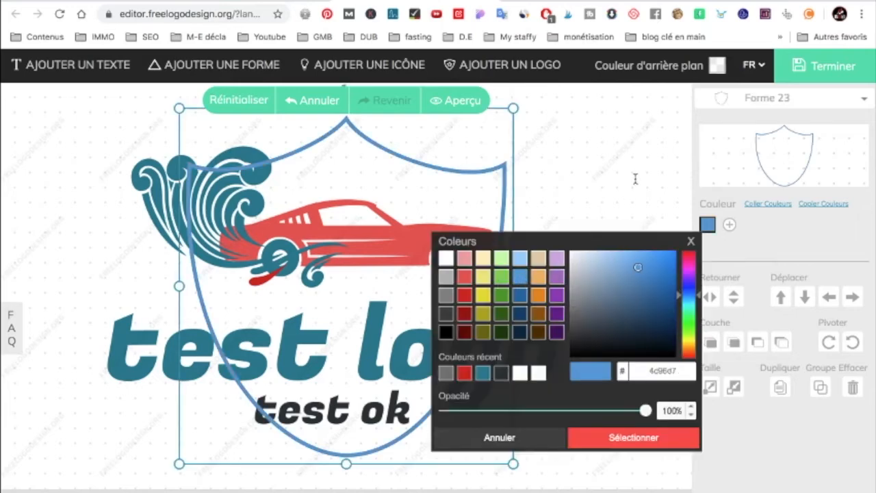
- Shrink the "test logo" text to roughly half its width and centre it inside the shield beneath the car
{"action": "left_click", "coordinate": [583, 302]}
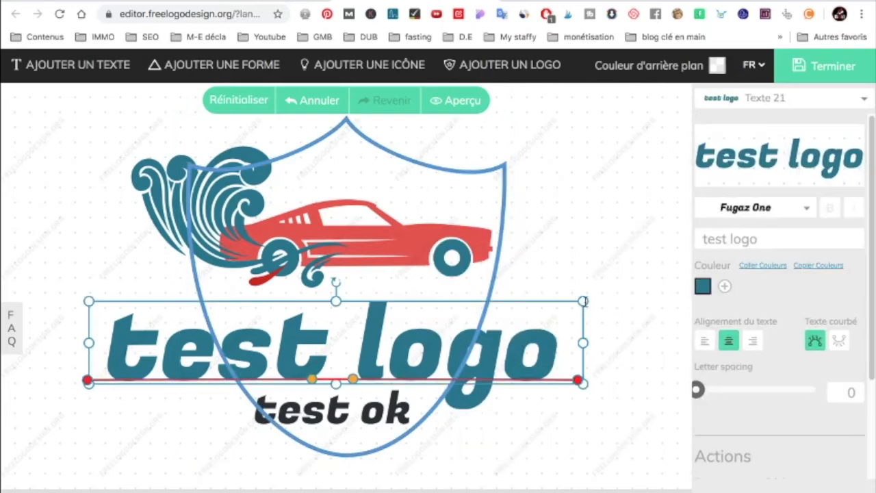
{"action": "left_click_drag", "start_coordinate": [584, 302], "coordinate": [331, 341]}
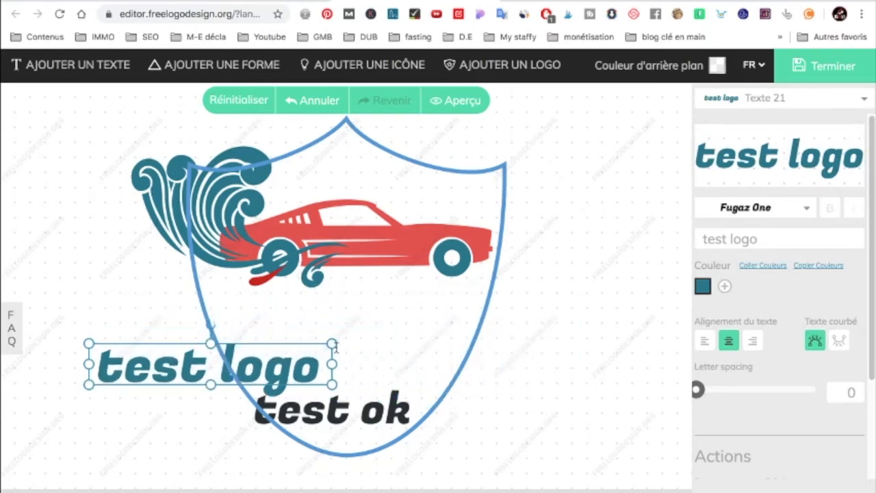
{"action": "left_click_drag", "start_coordinate": [266, 369], "coordinate": [405, 331]}
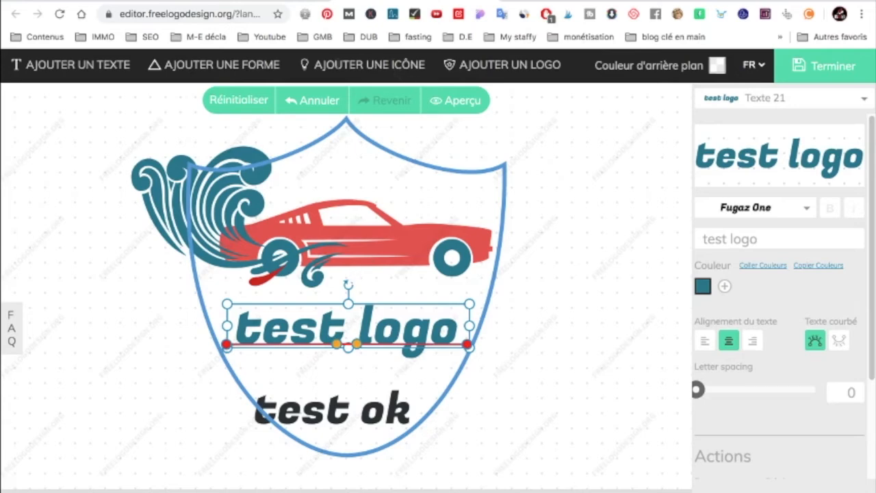
- Search the icon library for "flèche" and add the outlined mouse-pointer arrow to the logo
{"action": "left_click", "coordinate": [373, 64]}
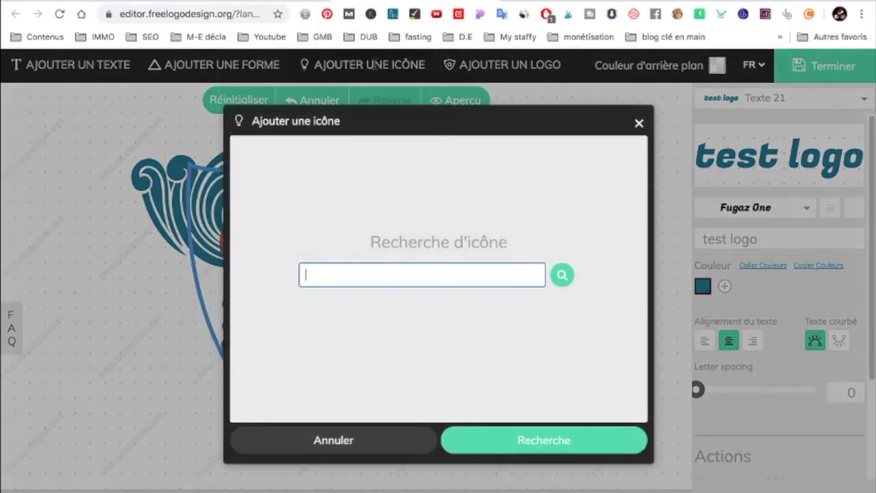
{"action": "type", "text": "tlèche"}
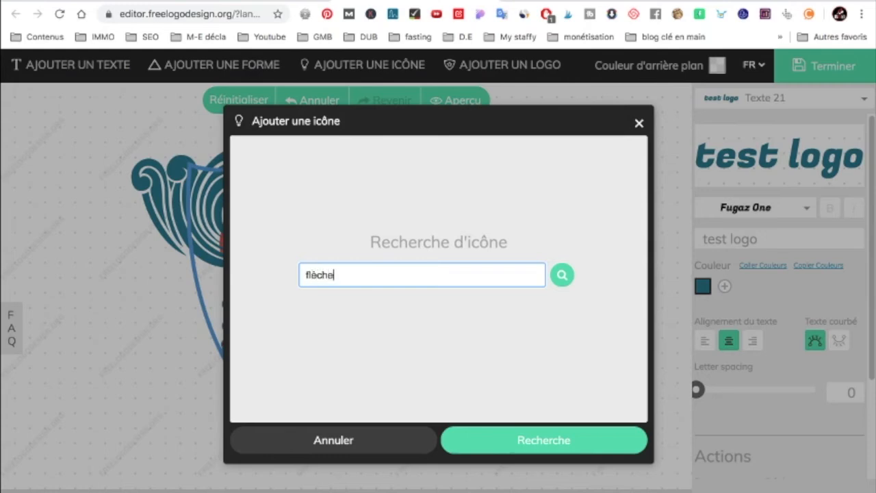
{"action": "left_click", "coordinate": [570, 273]}
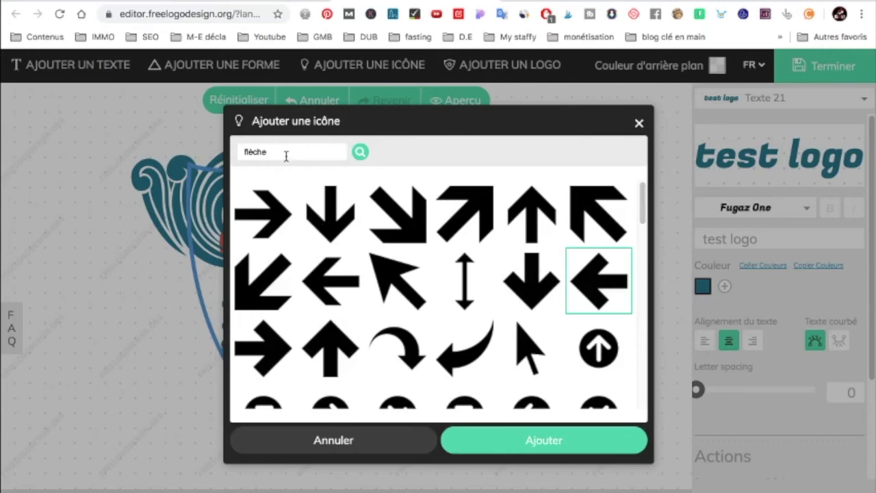
{"action": "scroll", "coordinate": [353, 245], "scroll_direction": "down", "scroll_amount": 10}
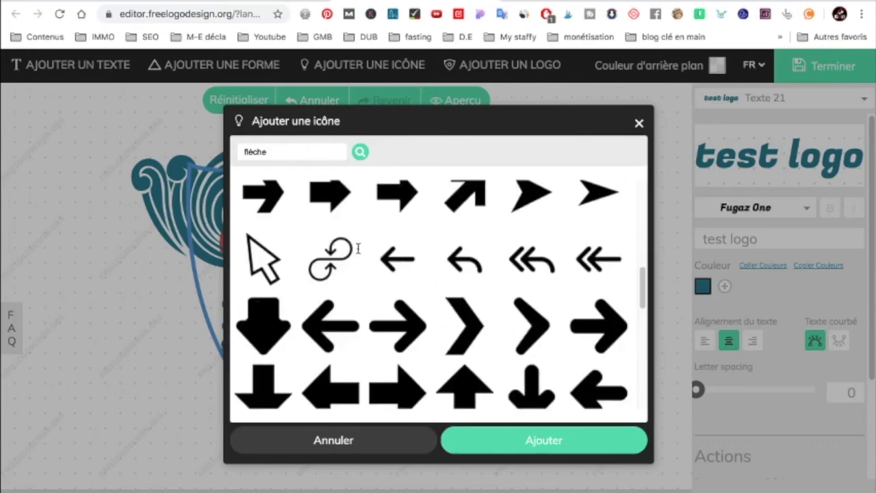
{"action": "left_click", "coordinate": [262, 254]}
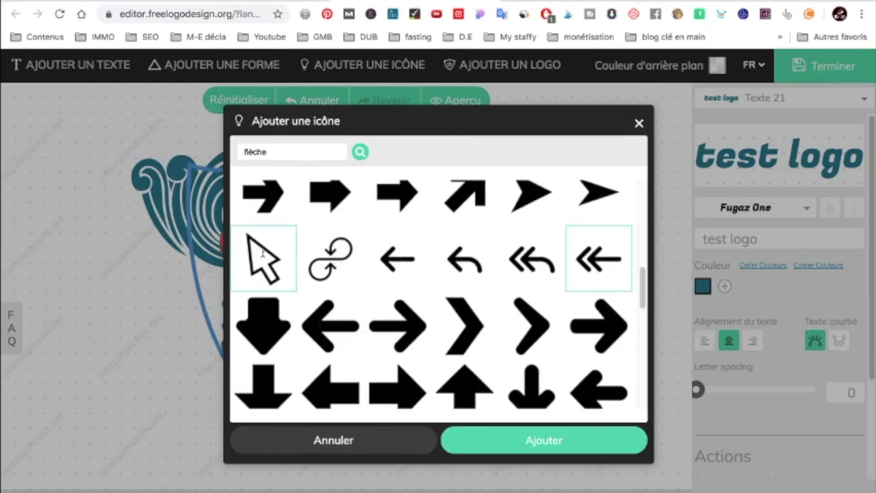
{"action": "left_click", "coordinate": [530, 438]}
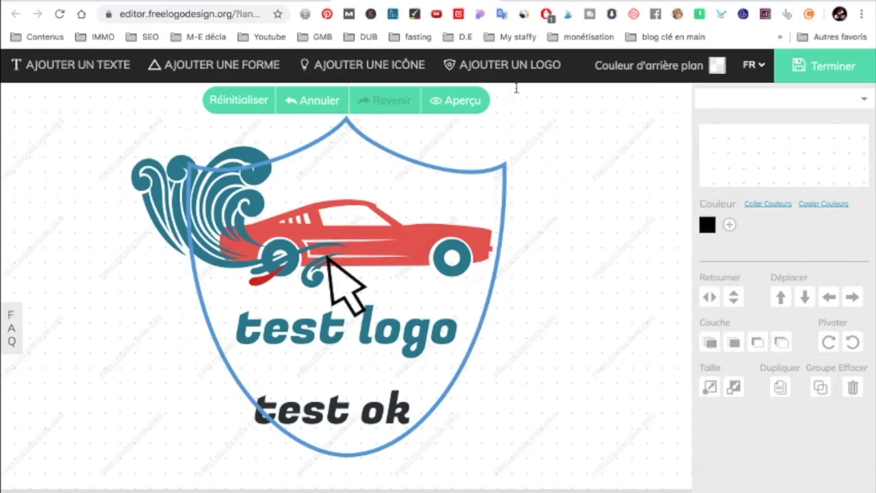
- Look through the ready-made logos of all categories in the add-a-logo gallery
{"action": "left_click", "coordinate": [521, 66]}
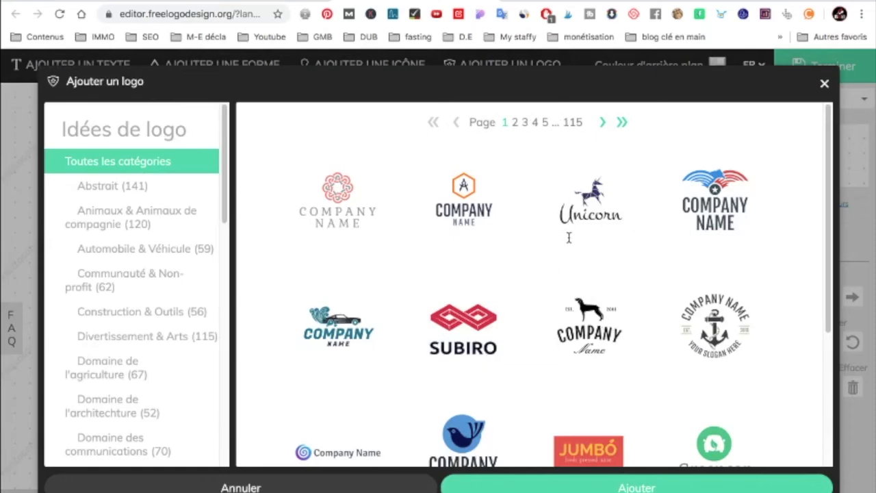
{"action": "scroll", "coordinate": [578, 257], "scroll_direction": "down", "scroll_amount": 3}
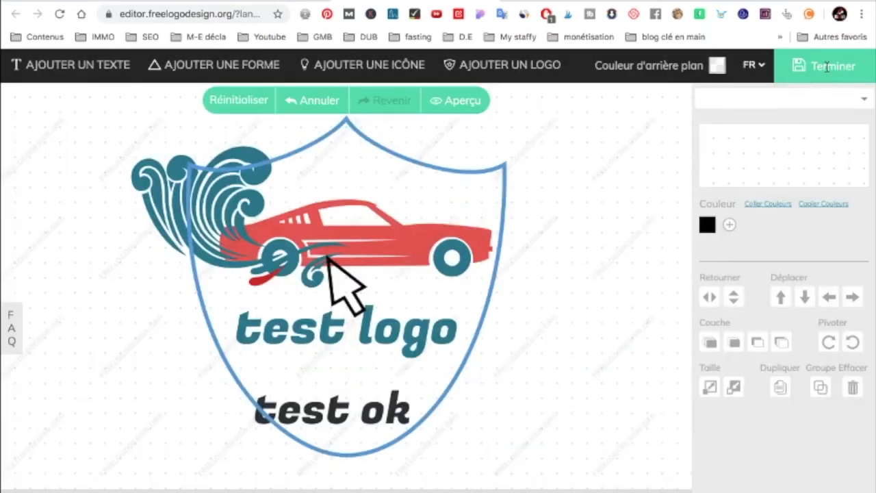
- Finish the logo and bring up the page with its download packages
{"action": "left_click", "coordinate": [827, 66]}
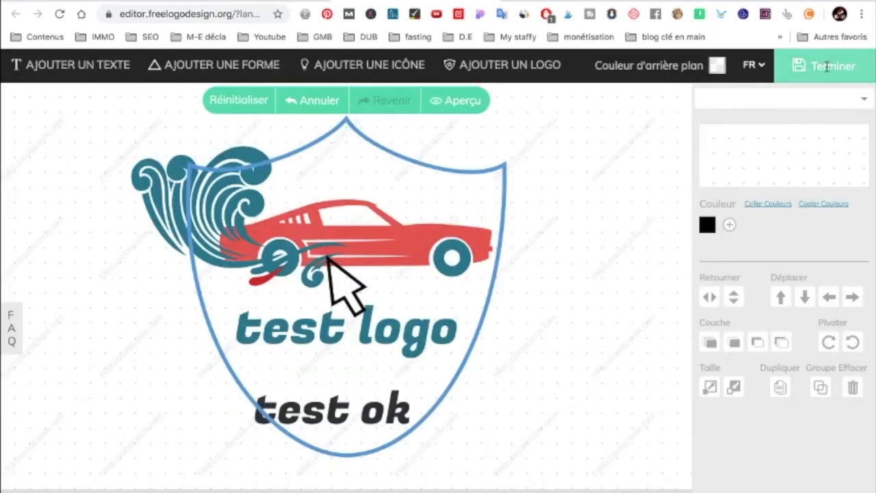
{"action": "scroll", "coordinate": [452, 162], "scroll_direction": "up", "scroll_amount": 1}
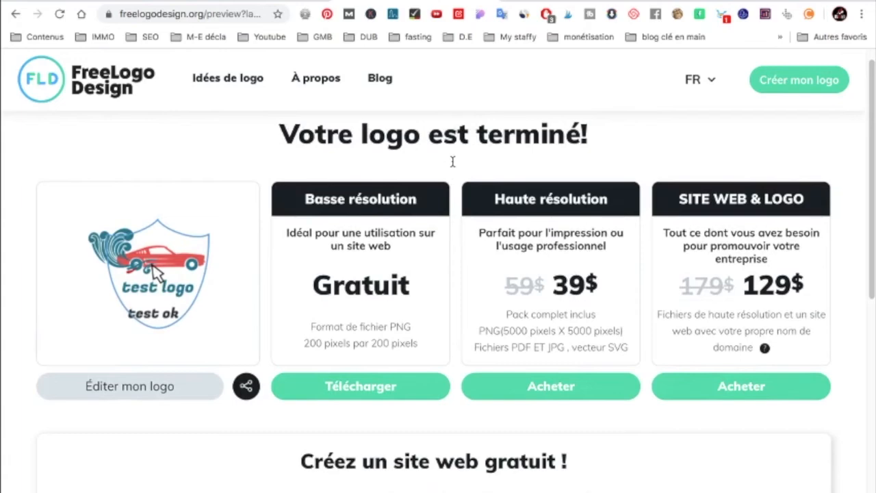
{"action": "scroll", "coordinate": [394, 199], "scroll_direction": "up", "scroll_amount": 1}
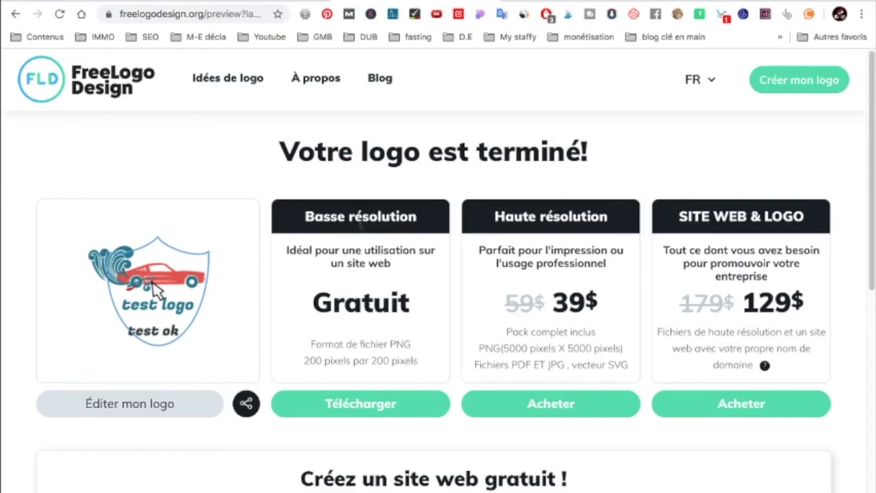
- Examine the Basse résolution and Haute résolution packages, comparing their descriptions and prices
{"action": "left_click_drag", "start_coordinate": [336, 265], "coordinate": [406, 267]}
{"action": "left_click", "coordinate": [349, 251]}
{"action": "left_click_drag", "start_coordinate": [554, 302], "coordinate": [601, 312]}
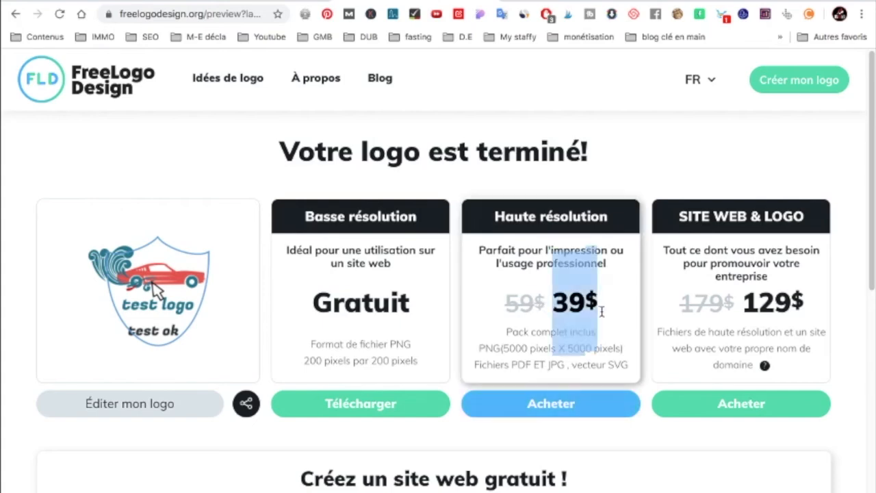
{"action": "left_click", "coordinate": [535, 287]}
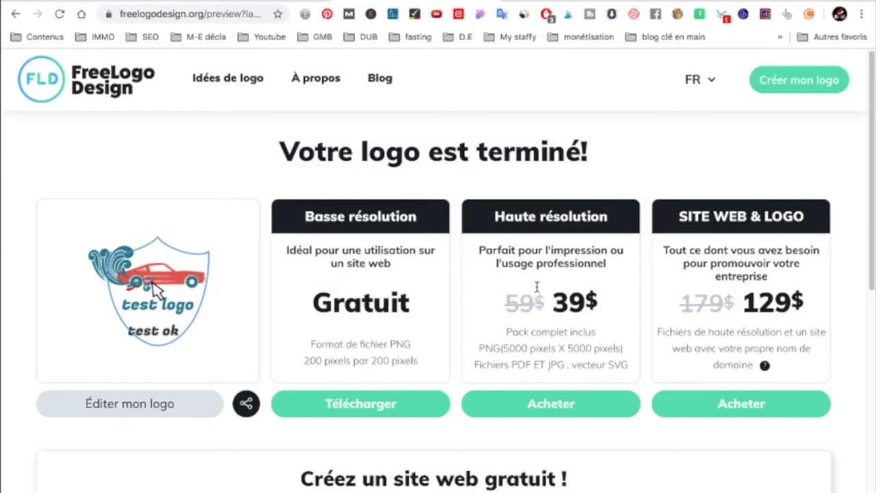
- Examine the Noir et Blanc and Réseaux Sociaux add-ons of the Haute résolution package, and return to the package overview
{"action": "left_click", "coordinate": [541, 304]}
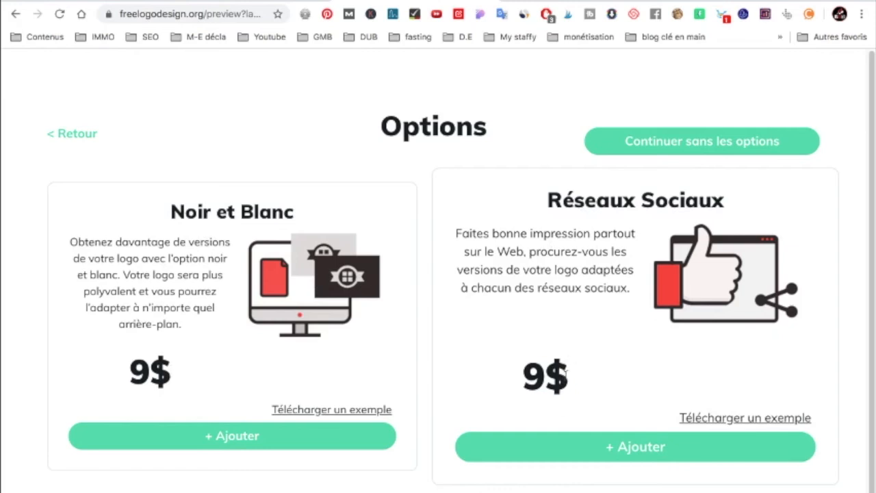
{"action": "scroll", "coordinate": [569, 373], "scroll_direction": "down", "scroll_amount": 1}
{"action": "scroll", "coordinate": [570, 373], "scroll_direction": "down", "scroll_amount": 1}
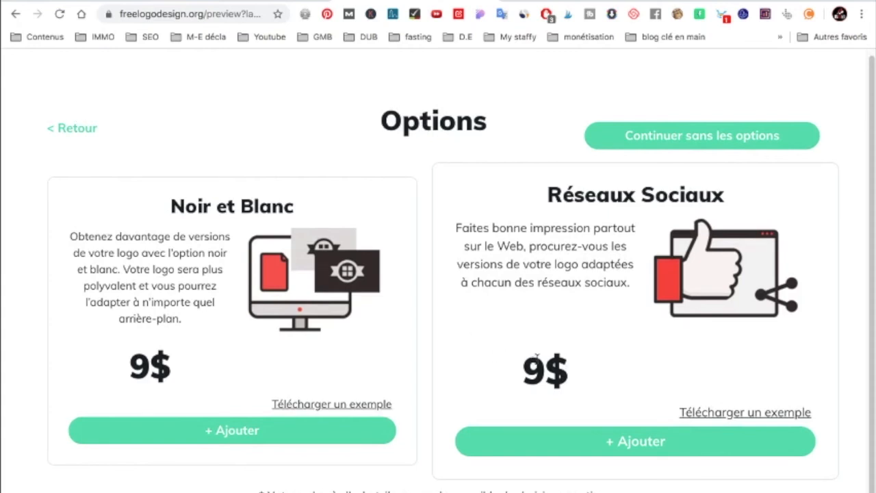
{"action": "left_click", "coordinate": [45, 129]}
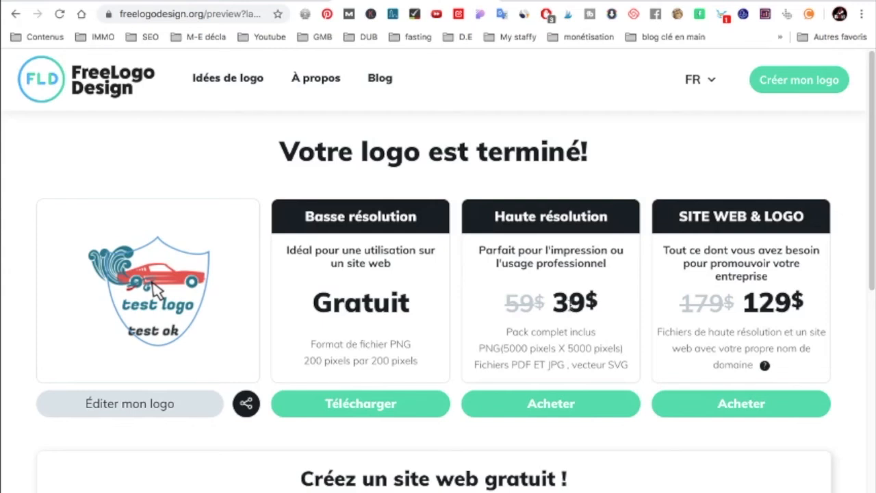